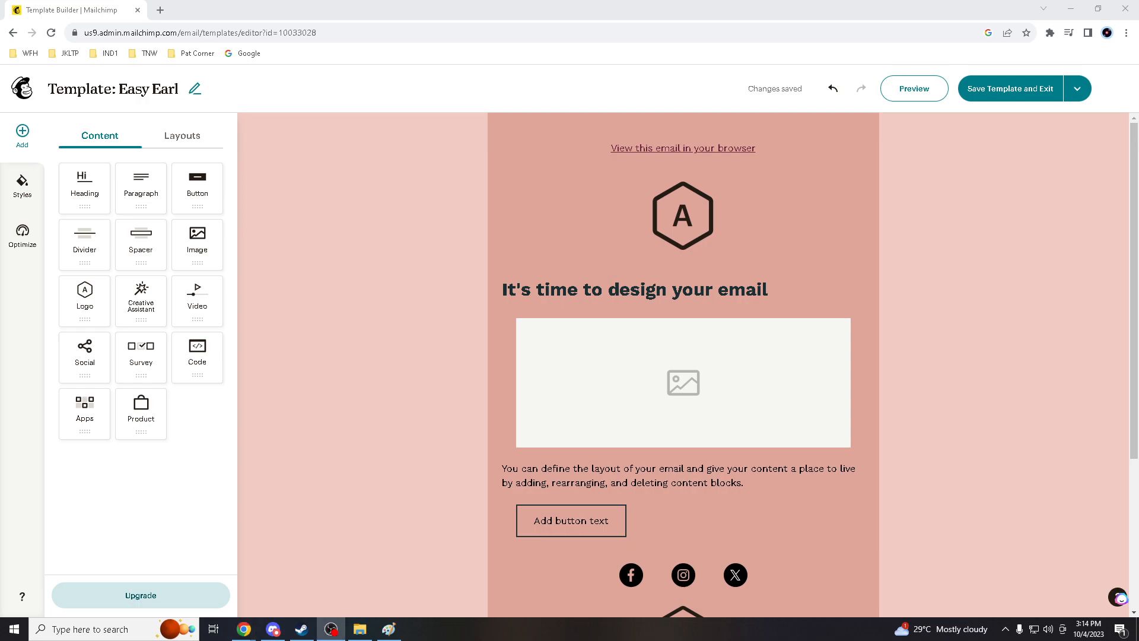
Scroll through the email template to review its blocks from header to footer
{"action": "key", "text": "alt+Tab"}
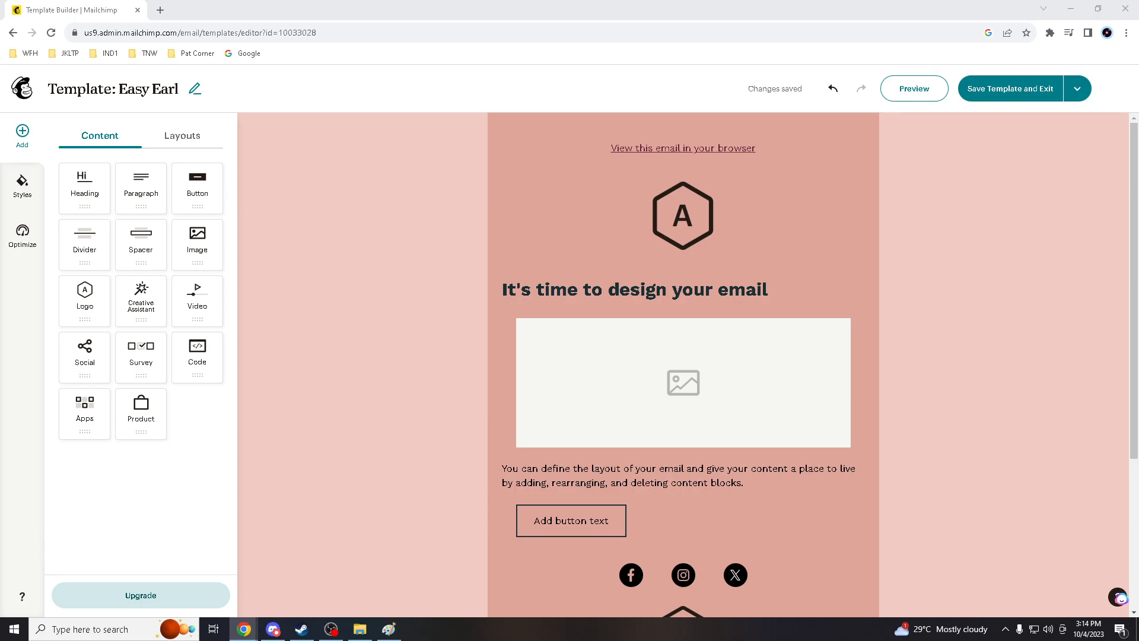
{"action": "scroll", "coordinate": [640, 413], "scroll_direction": "down", "scroll_amount": 3}
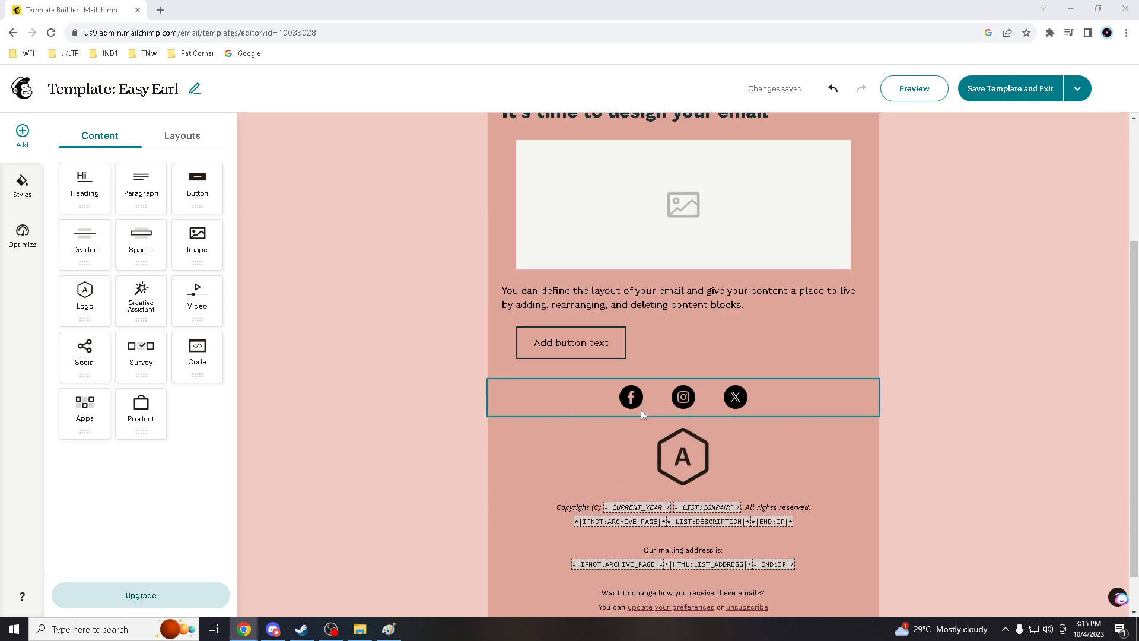
{"action": "scroll", "coordinate": [640, 413], "scroll_direction": "down", "scroll_amount": 1}
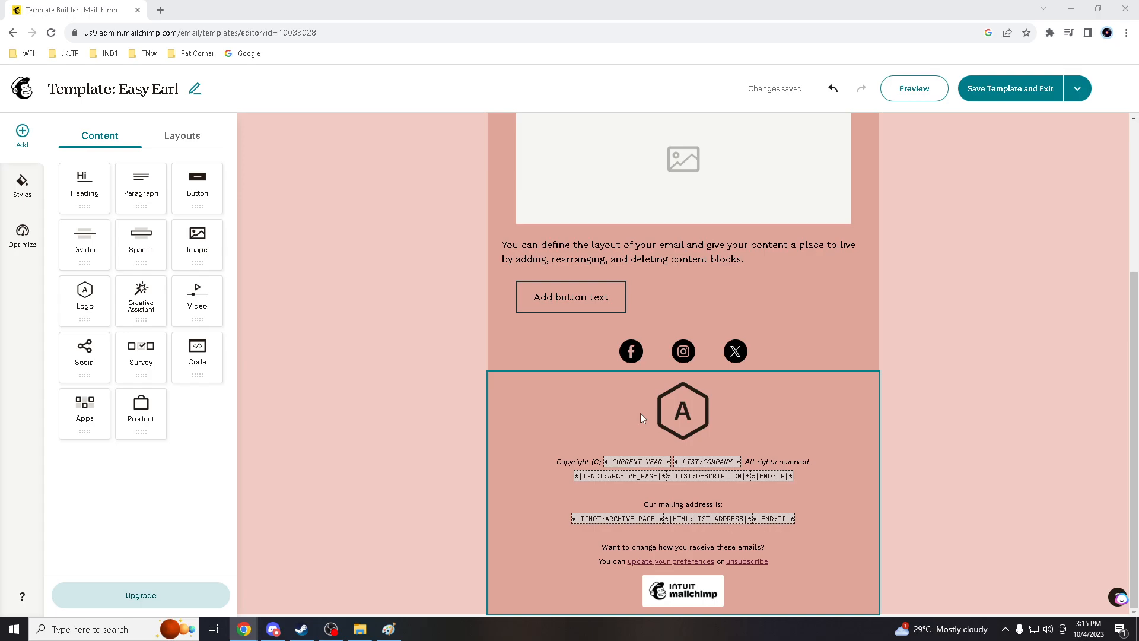
{"action": "scroll", "coordinate": [639, 417], "scroll_direction": "up", "scroll_amount": 2}
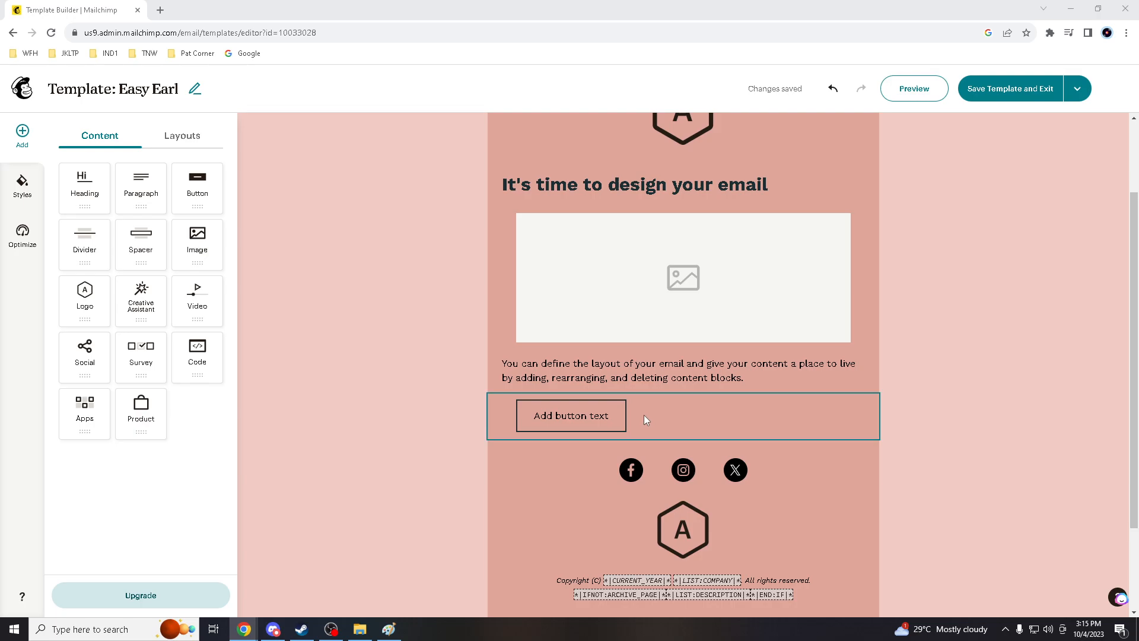
{"action": "scroll", "coordinate": [645, 419], "scroll_direction": "down", "scroll_amount": 1}
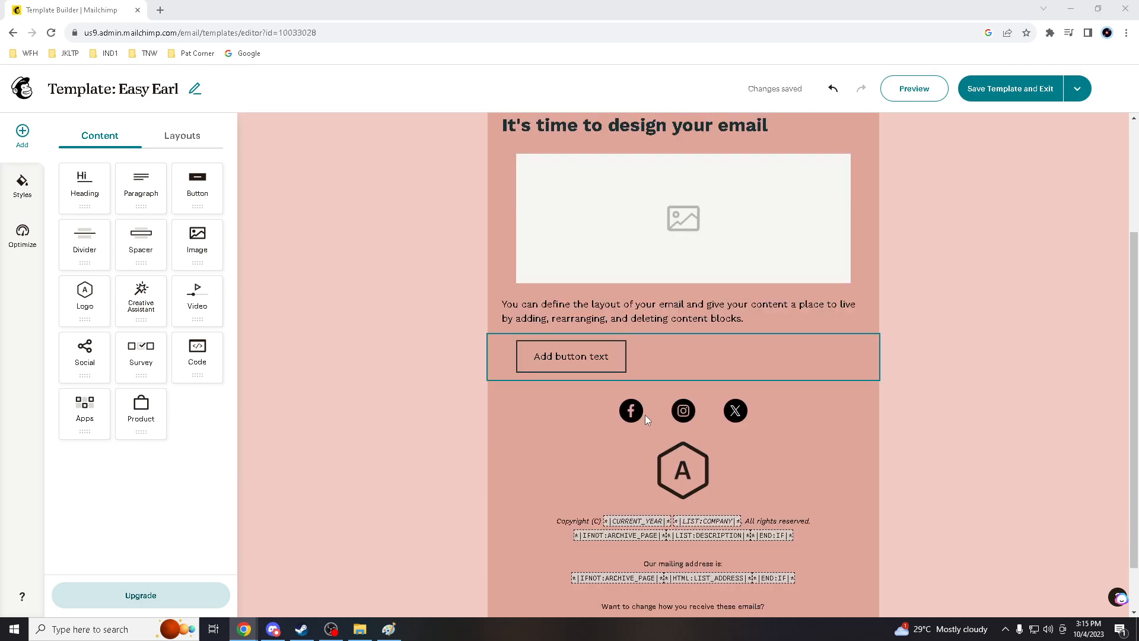
{"action": "scroll", "coordinate": [646, 419], "scroll_direction": "down", "scroll_amount": 1}
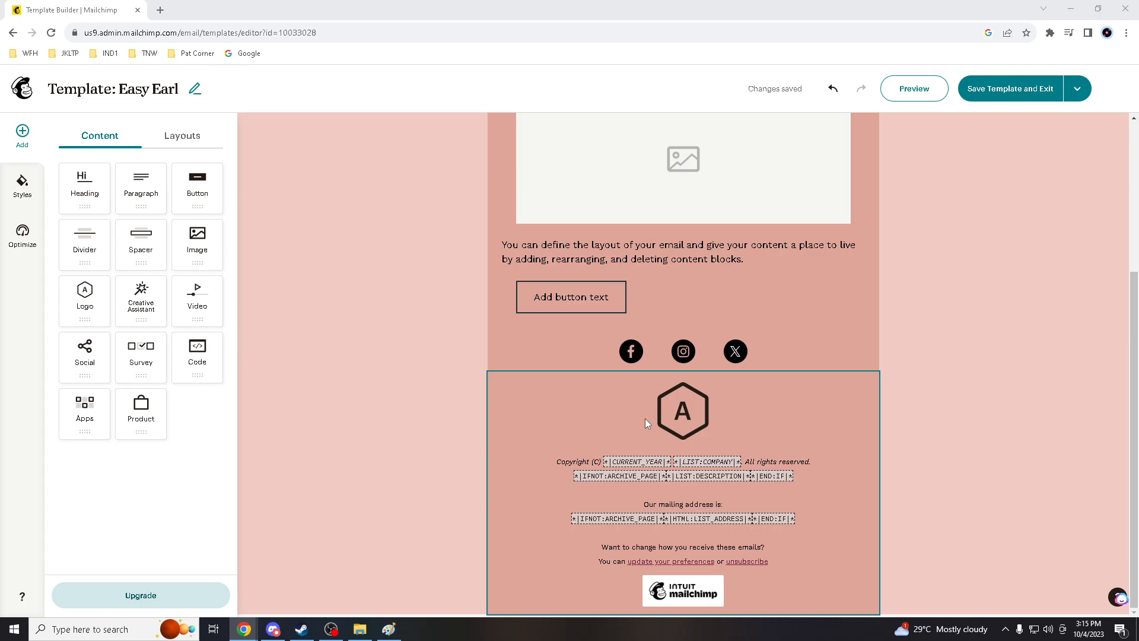
{"action": "scroll", "coordinate": [646, 418], "scroll_direction": "up", "scroll_amount": 3}
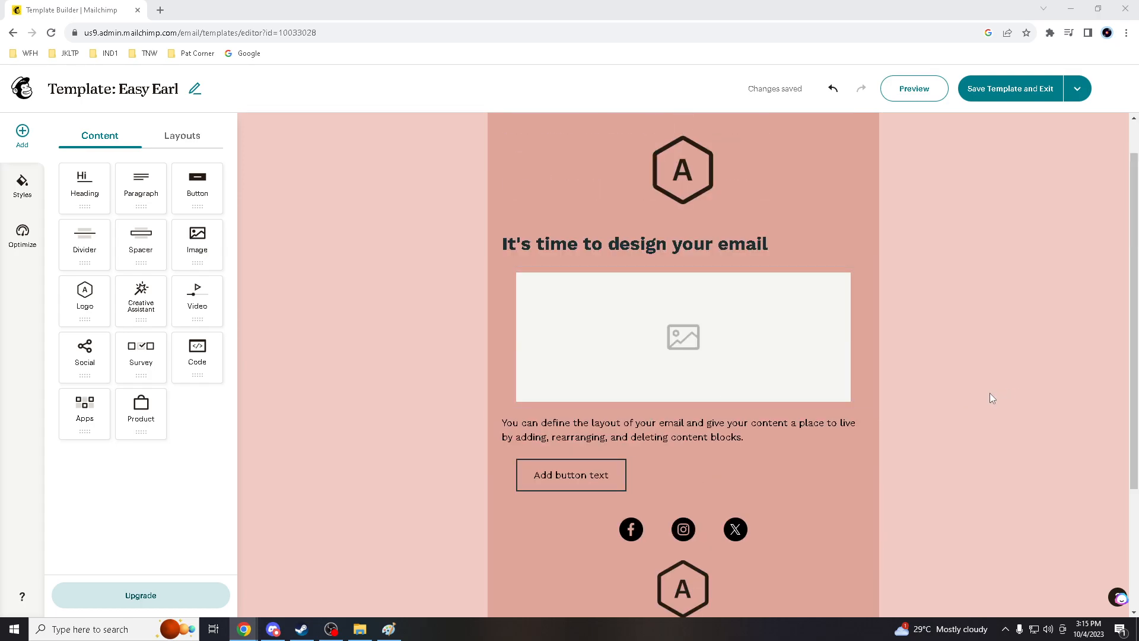
{"action": "scroll", "coordinate": [988, 393], "scroll_direction": "down", "scroll_amount": 2}
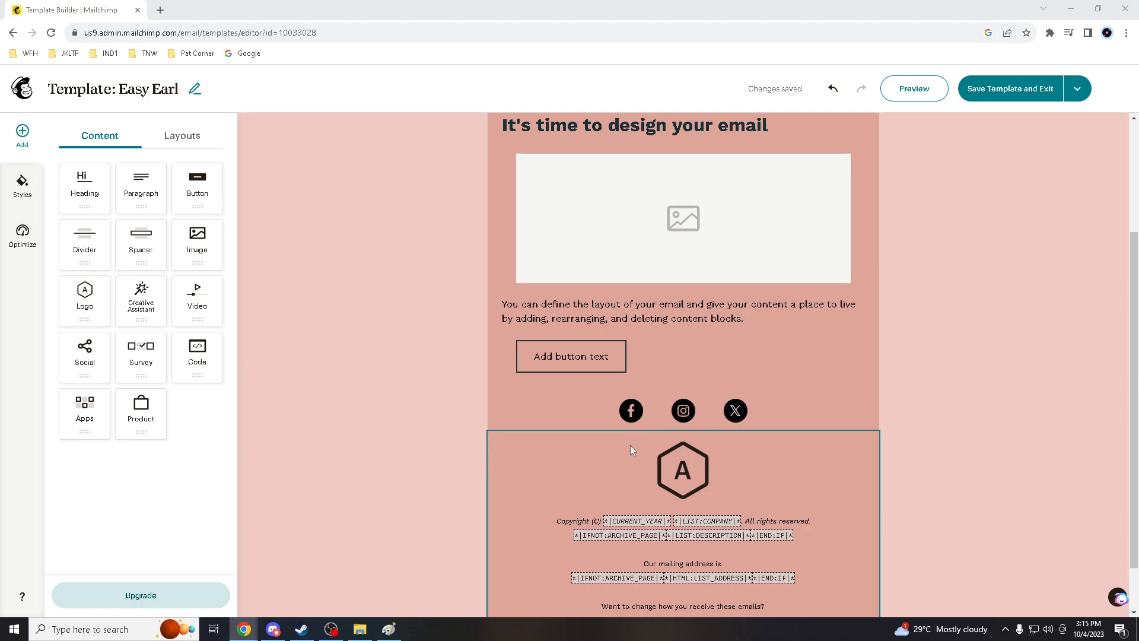
{"action": "scroll", "coordinate": [629, 446], "scroll_direction": "down", "scroll_amount": 1}
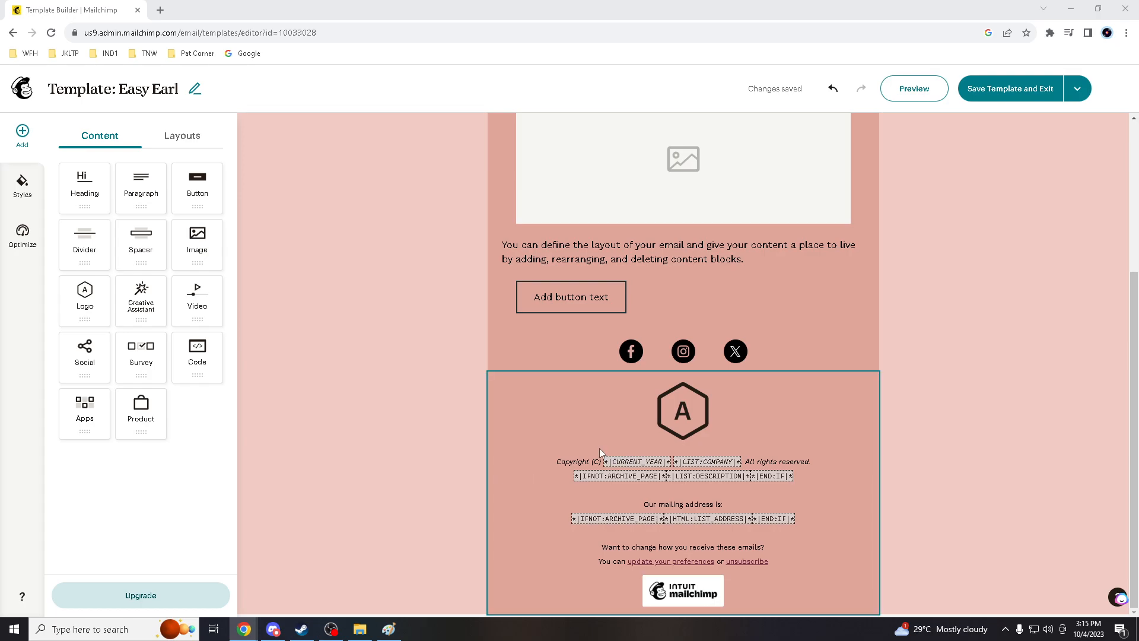
{"action": "scroll", "coordinate": [600, 452], "scroll_direction": "up", "scroll_amount": 2}
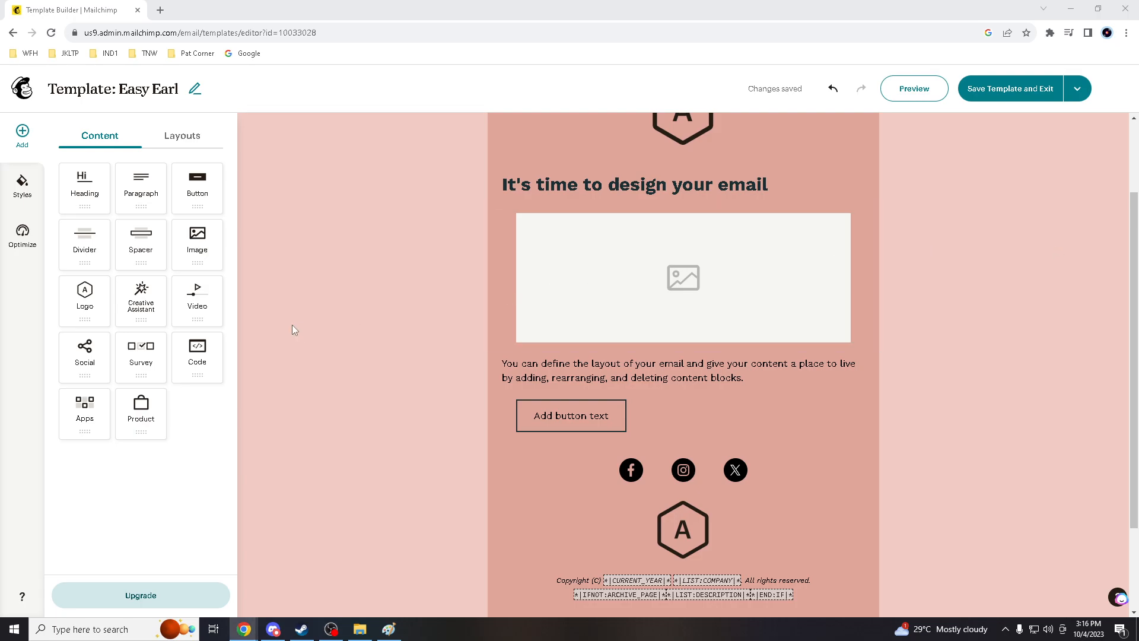
{"action": "scroll", "coordinate": [696, 266], "scroll_direction": "up", "scroll_amount": 2}
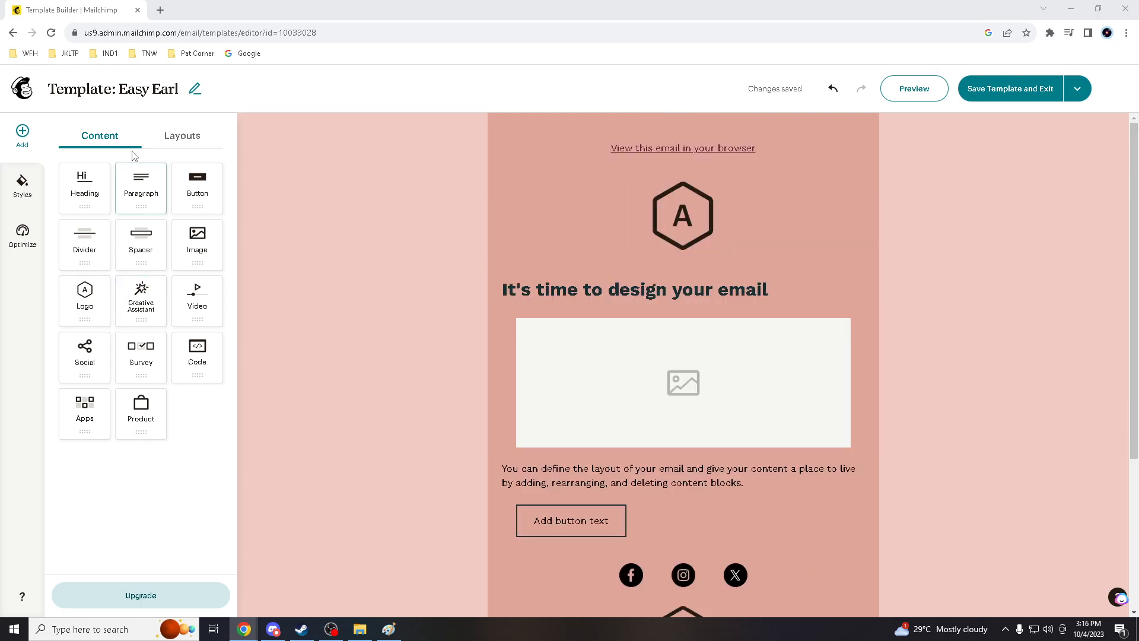
Browse the content blocks available for adding to the email
{"action": "left_click", "coordinate": [147, 181]}
{"action": "left_click", "coordinate": [202, 187]}
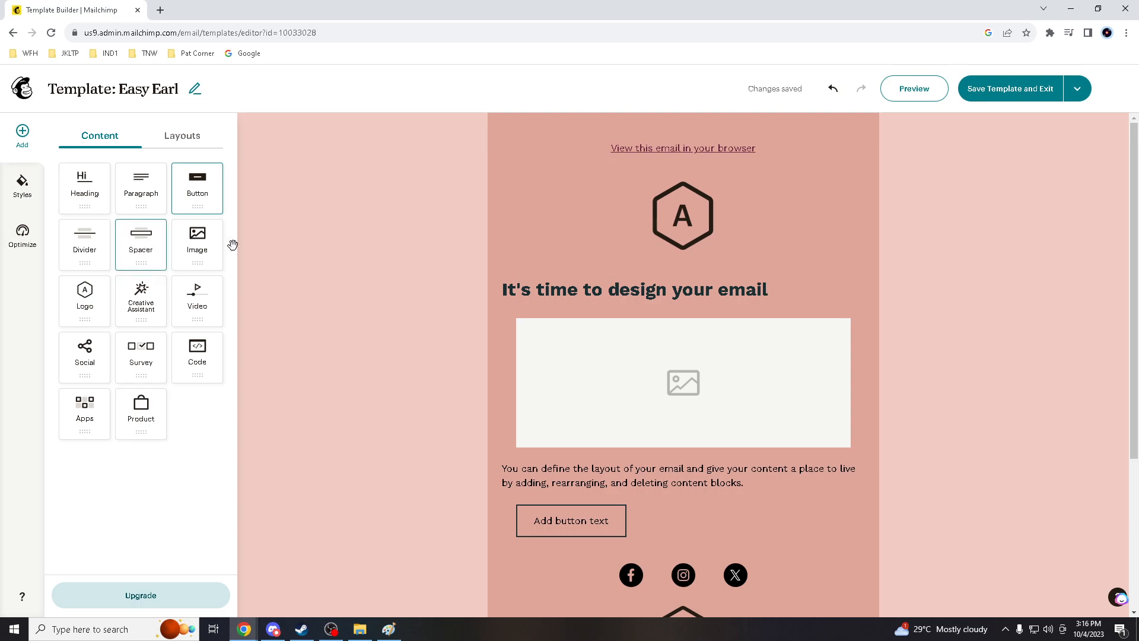
{"action": "left_click", "coordinate": [196, 242]}
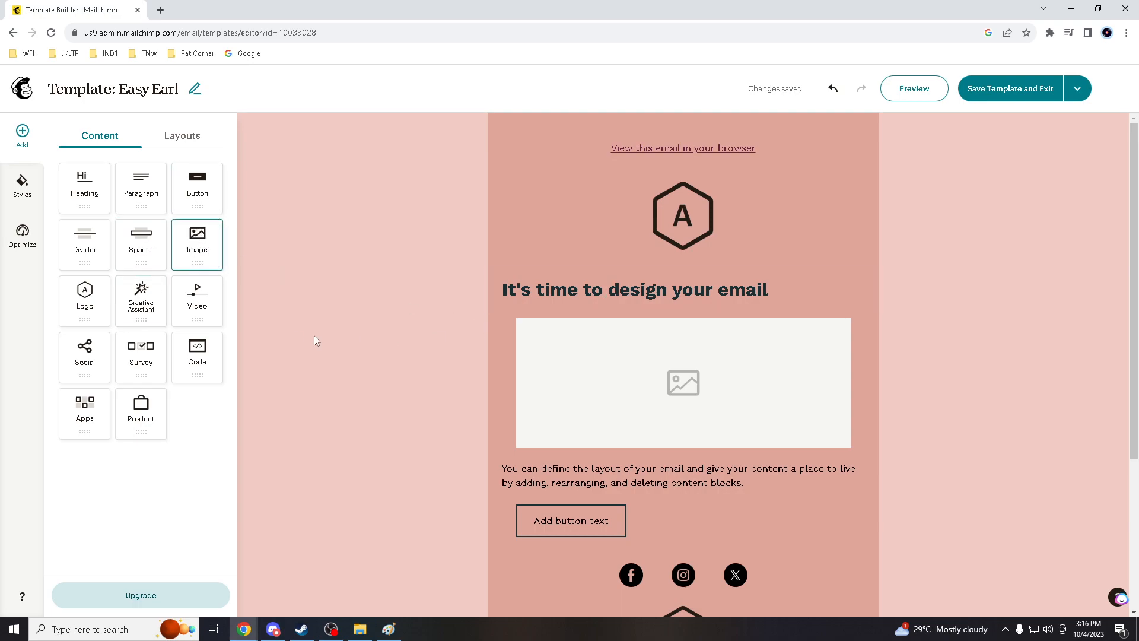
{"action": "left_click", "coordinate": [198, 316]}
{"action": "left_click", "coordinate": [146, 300]}
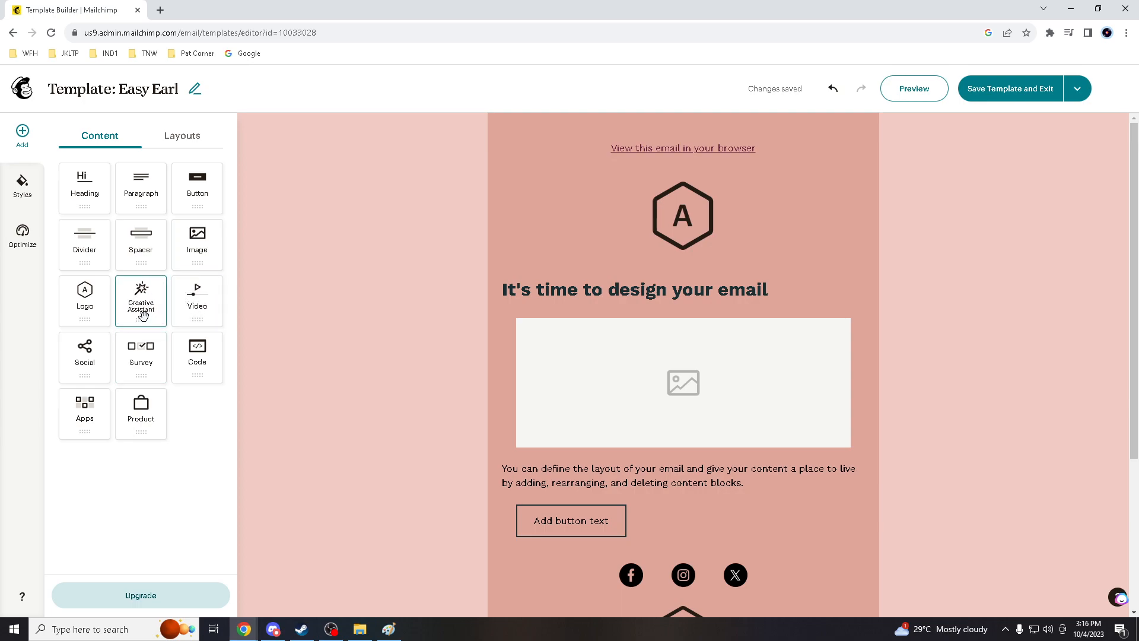
{"action": "right_click", "coordinate": [137, 298]}
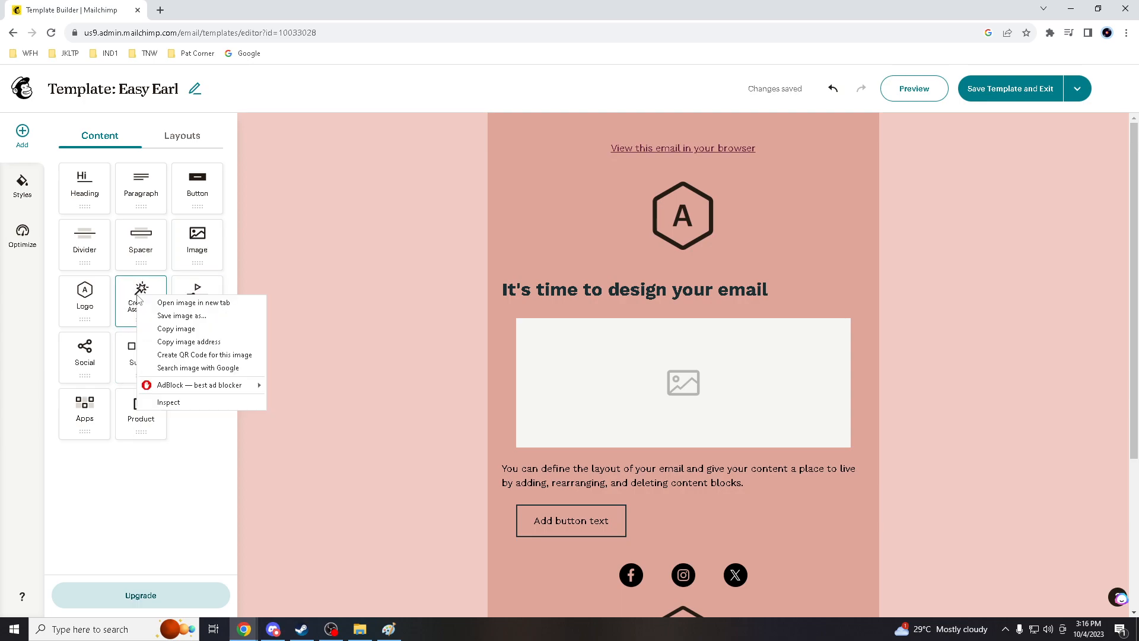
{"action": "left_click", "coordinate": [351, 293]}
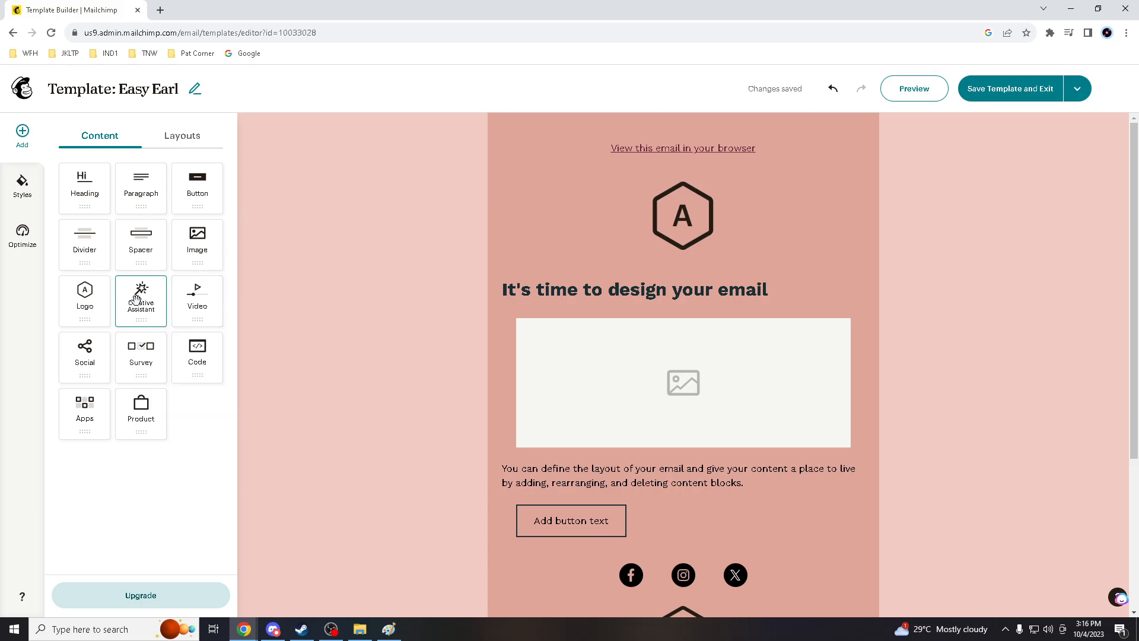
Browse the blank and prebuilt layouts available for the email
{"action": "left_click", "coordinate": [177, 137]}
{"action": "left_click", "coordinate": [87, 202]}
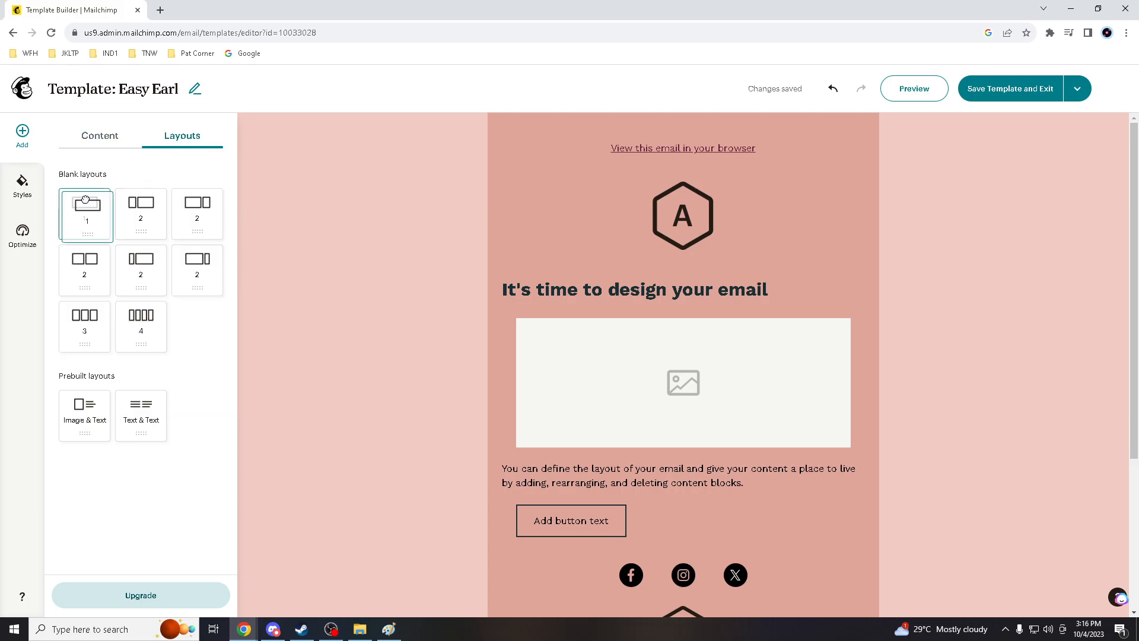
{"action": "scroll", "coordinate": [546, 261], "scroll_direction": "down", "scroll_amount": 2}
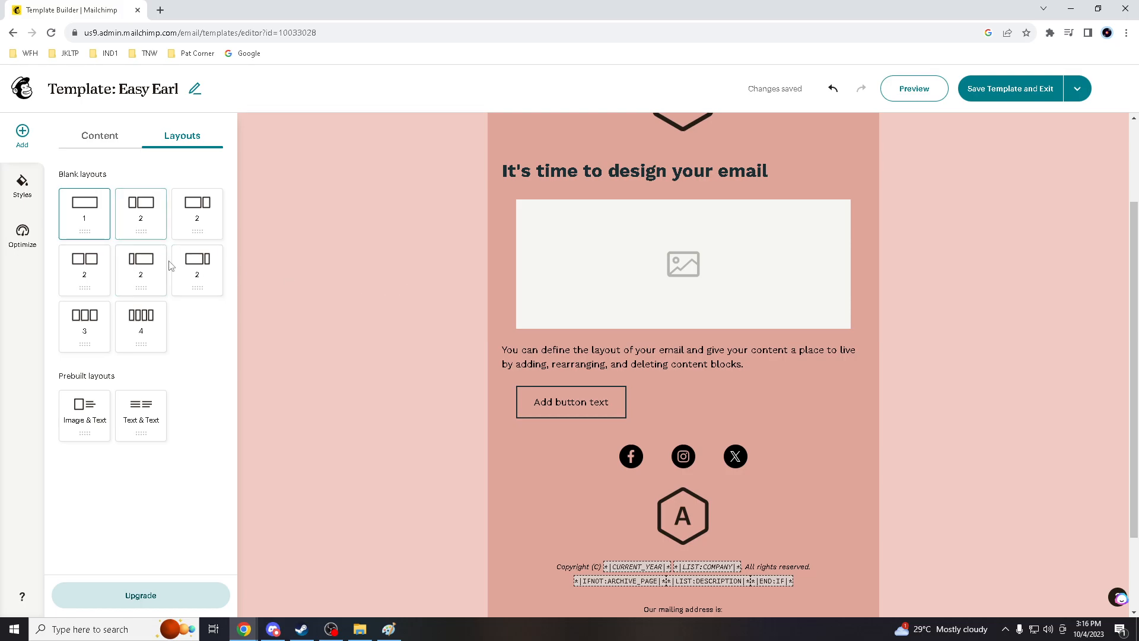
{"action": "left_click", "coordinate": [140, 209]}
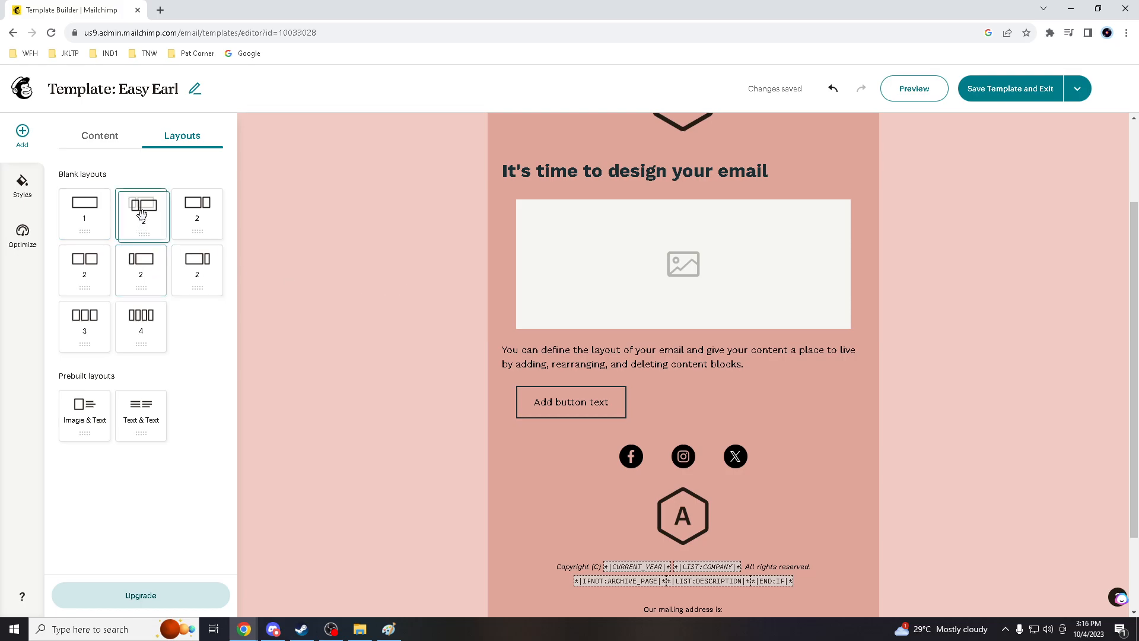
Set the global paragraph text color to FF6565 in the template styles
{"action": "left_click", "coordinate": [27, 234]}
{"action": "left_click", "coordinate": [22, 184]}
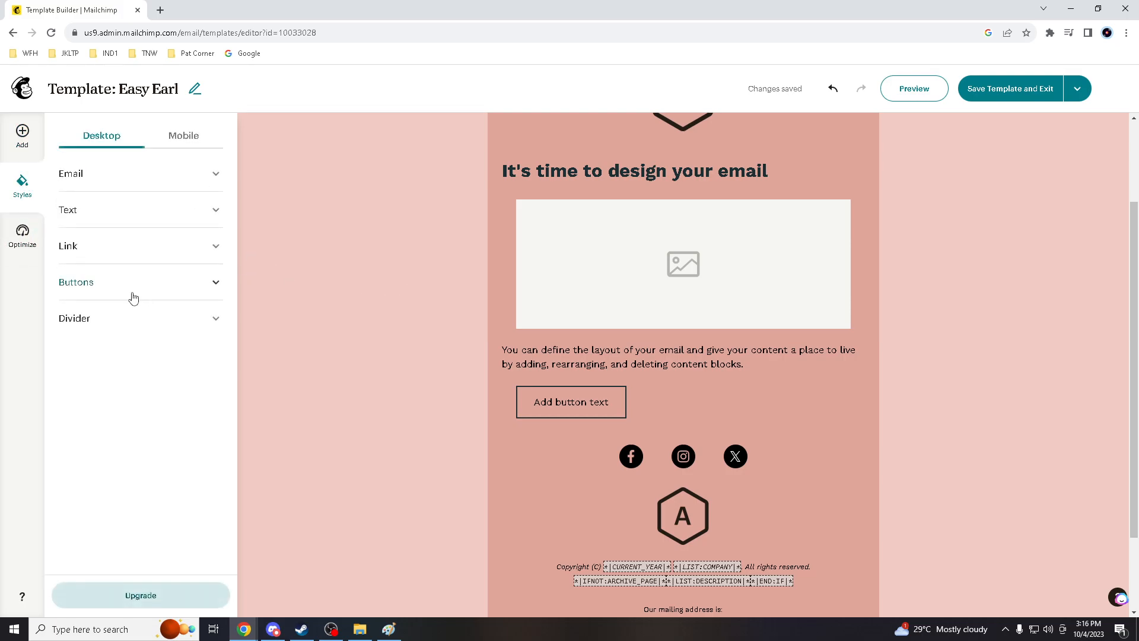
{"action": "left_click", "coordinate": [105, 210]}
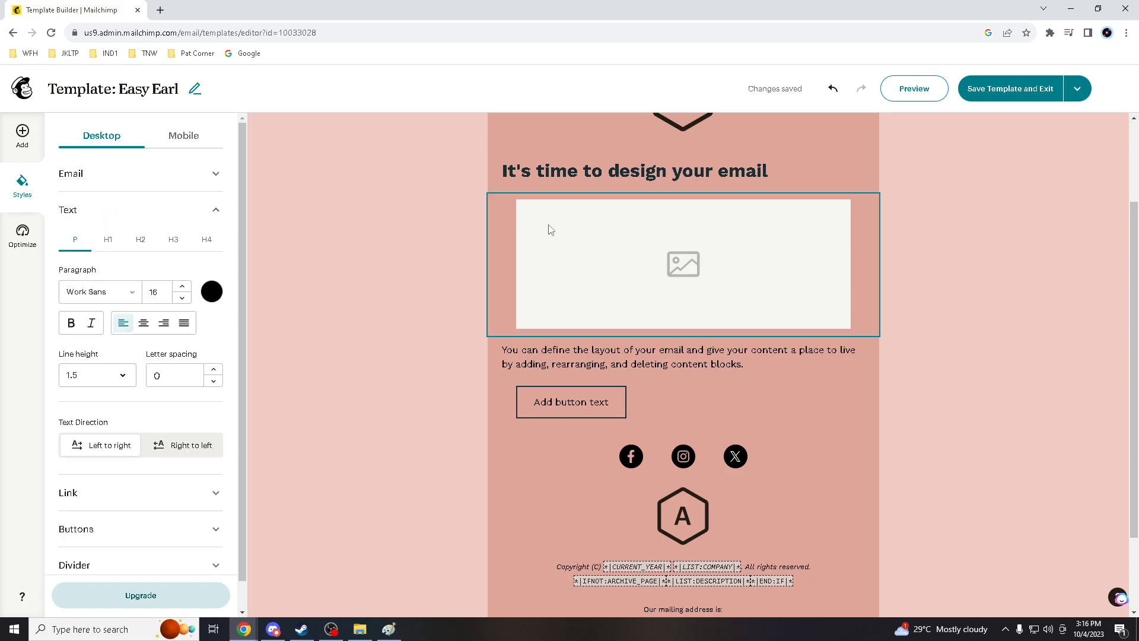
{"action": "left_click", "coordinate": [213, 293]}
{"action": "left_click_drag", "start_coordinate": [155, 237], "coordinate": [203, 165]}
{"action": "left_click", "coordinate": [71, 261]}
{"action": "left_click", "coordinate": [199, 280]}
{"action": "left_click", "coordinate": [40, 320]}
{"action": "left_click_drag", "start_coordinate": [236, 143], "coordinate": [126, 155]}
{"action": "left_click_drag", "start_coordinate": [186, 320], "coordinate": [323, 321]}
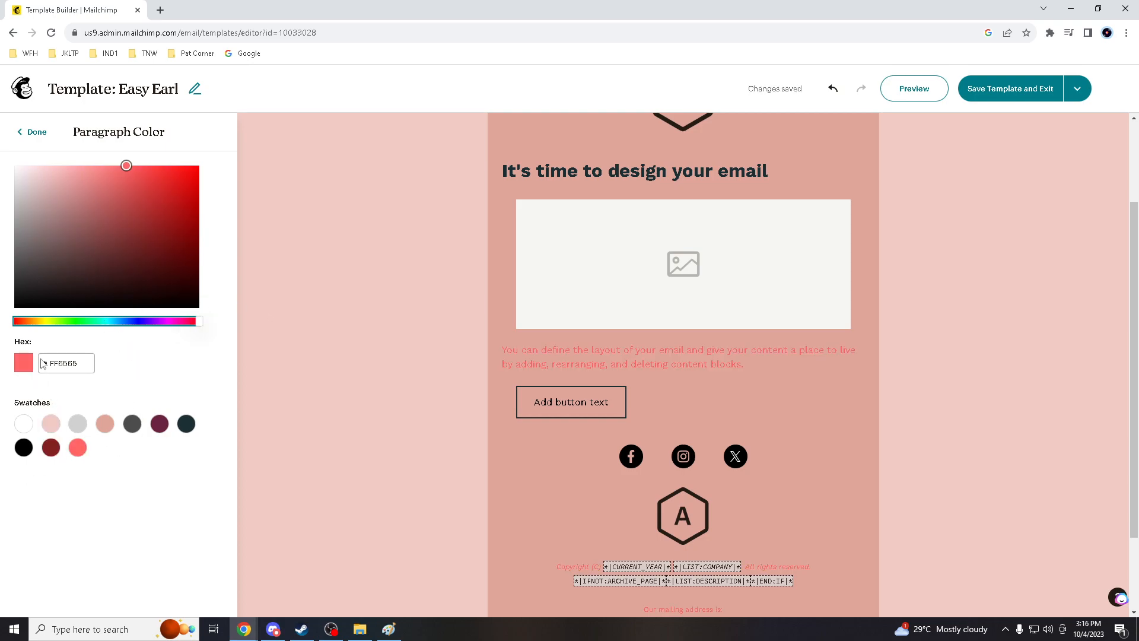
{"action": "left_click", "coordinate": [32, 131]}
Change the email body color to 99DEC7
{"action": "left_click", "coordinate": [42, 137]}
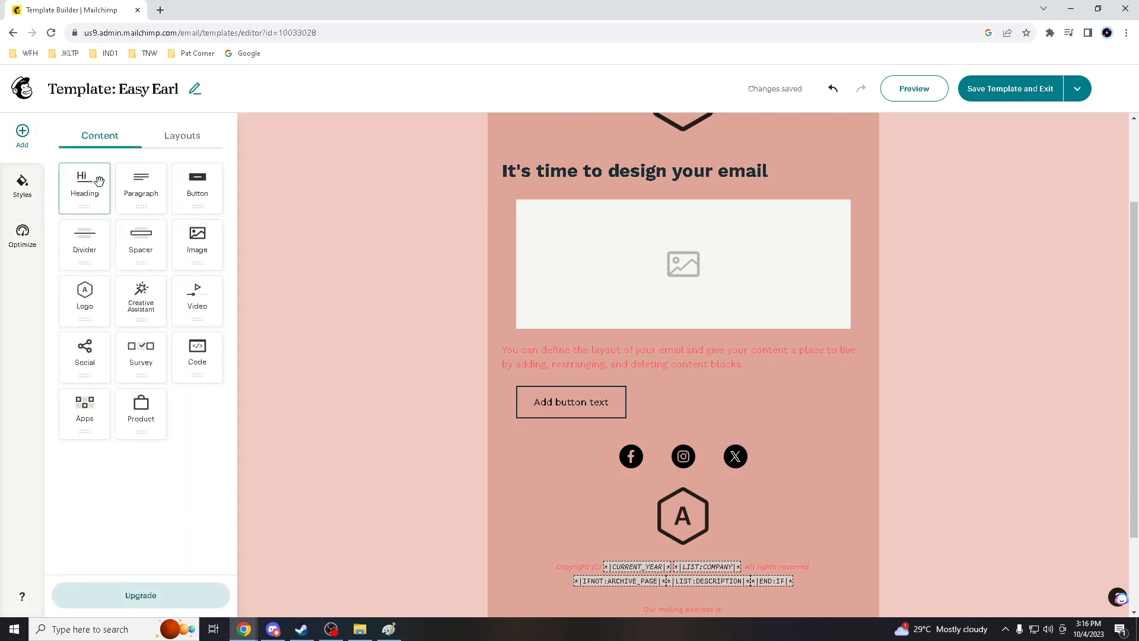
{"action": "left_click", "coordinate": [23, 189]}
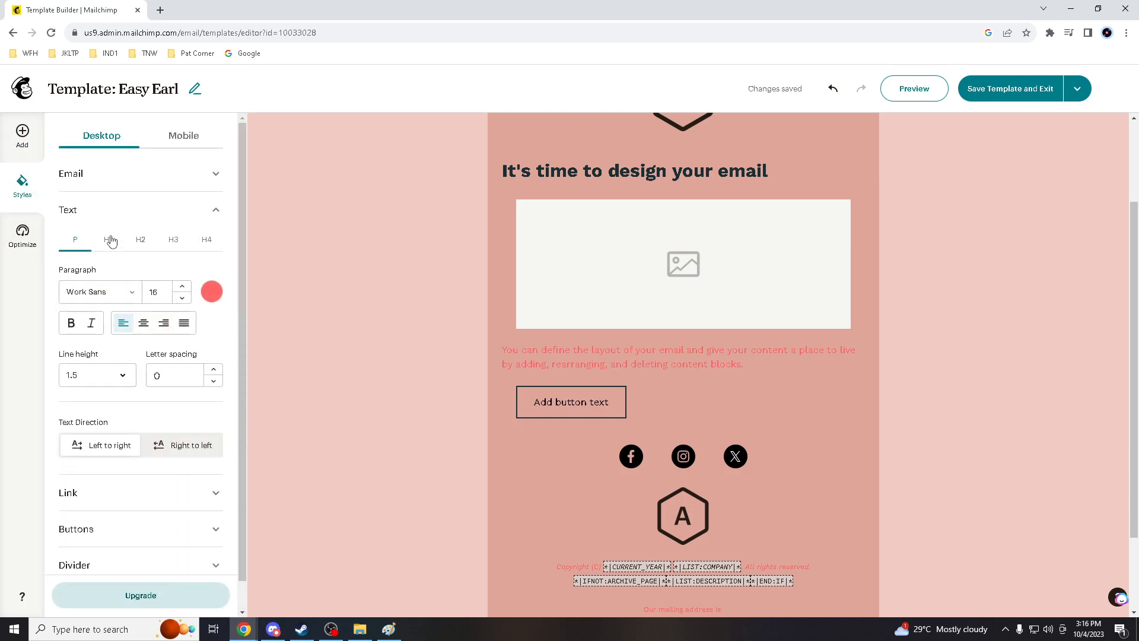
{"action": "scroll", "coordinate": [141, 199], "scroll_direction": "down", "scroll_amount": 1}
{"action": "scroll", "coordinate": [145, 446], "scroll_direction": "up", "scroll_amount": 1}
{"action": "left_click", "coordinate": [217, 176]}
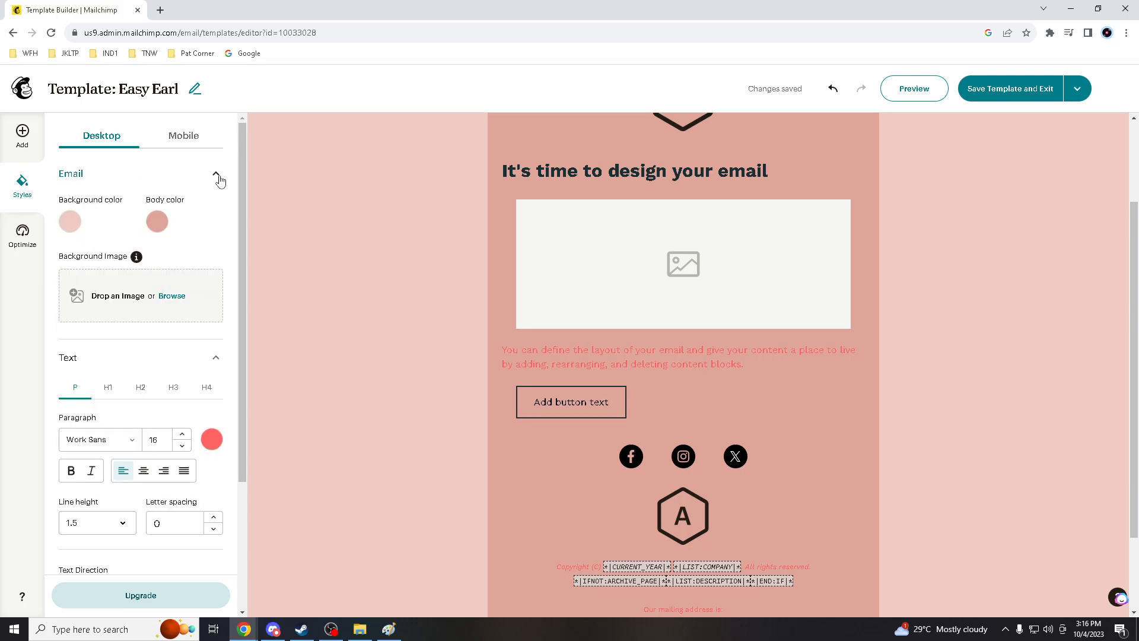
{"action": "left_click", "coordinate": [157, 221]}
{"action": "left_click", "coordinate": [98, 321]}
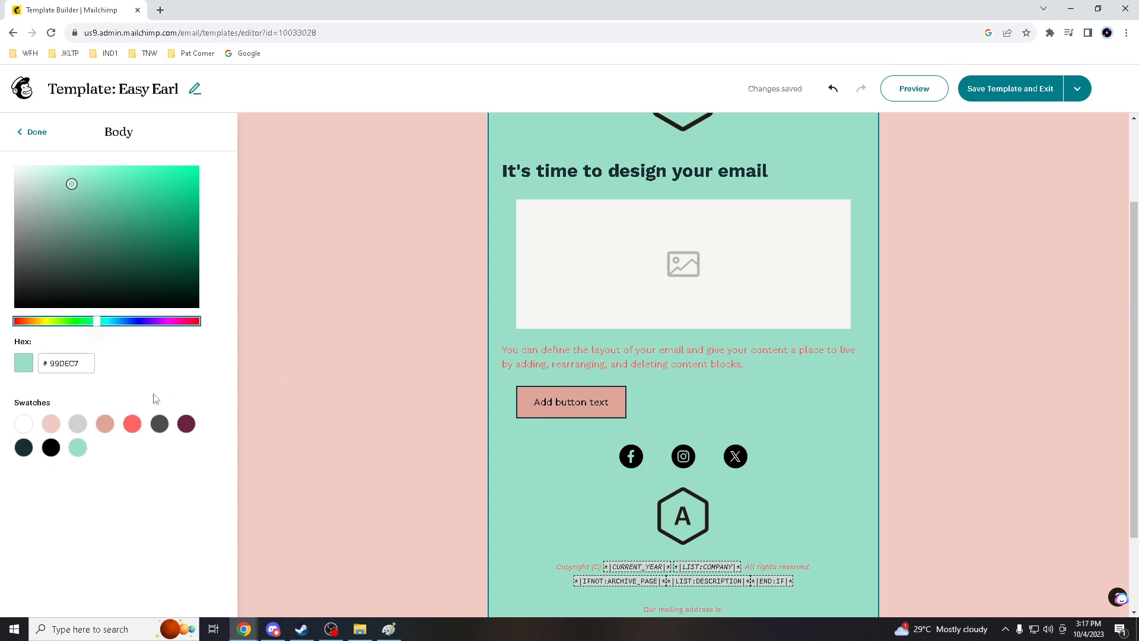
{"action": "left_click", "coordinate": [38, 134]}
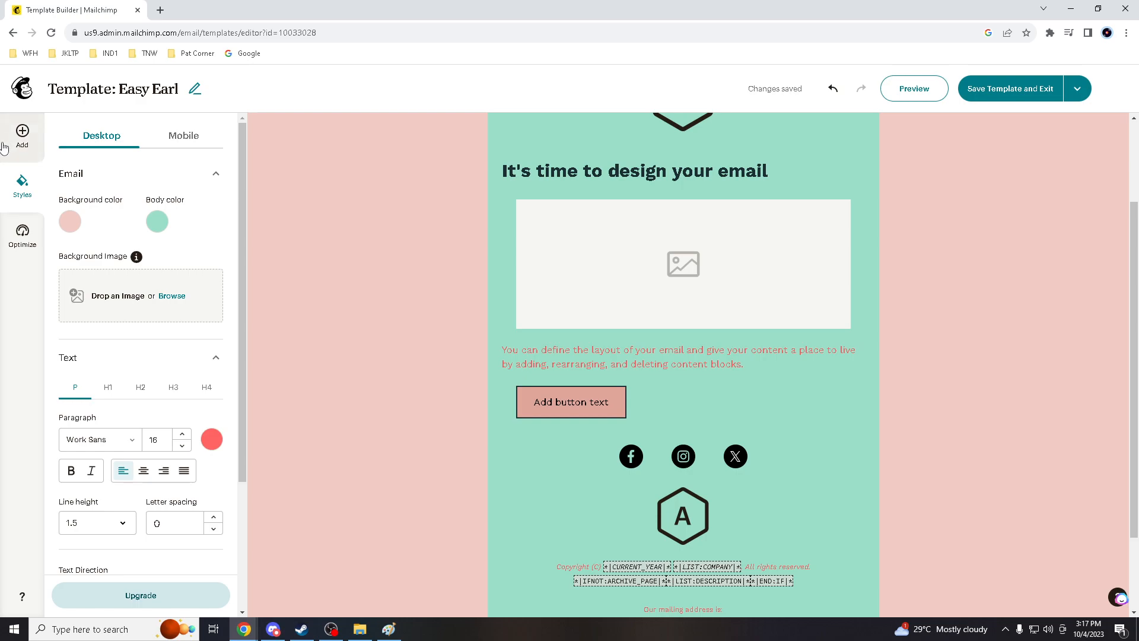
Set the paragraph font to Syncopate
{"action": "scroll", "coordinate": [73, 418], "scroll_direction": "down", "scroll_amount": 1}
{"action": "left_click", "coordinate": [138, 385]}
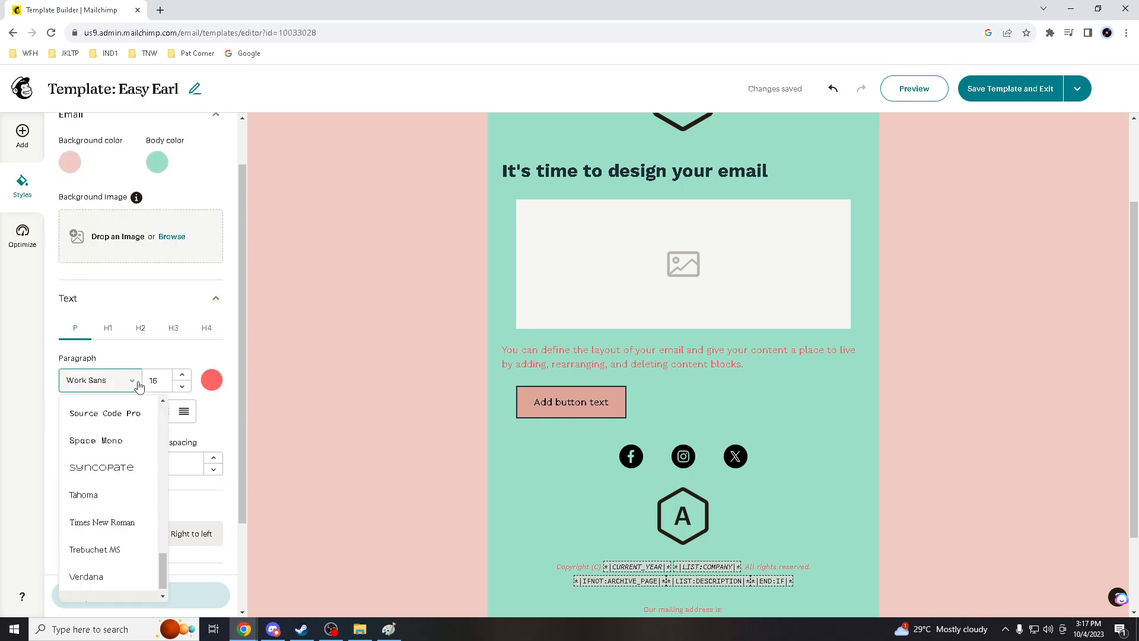
{"action": "left_click", "coordinate": [91, 468]}
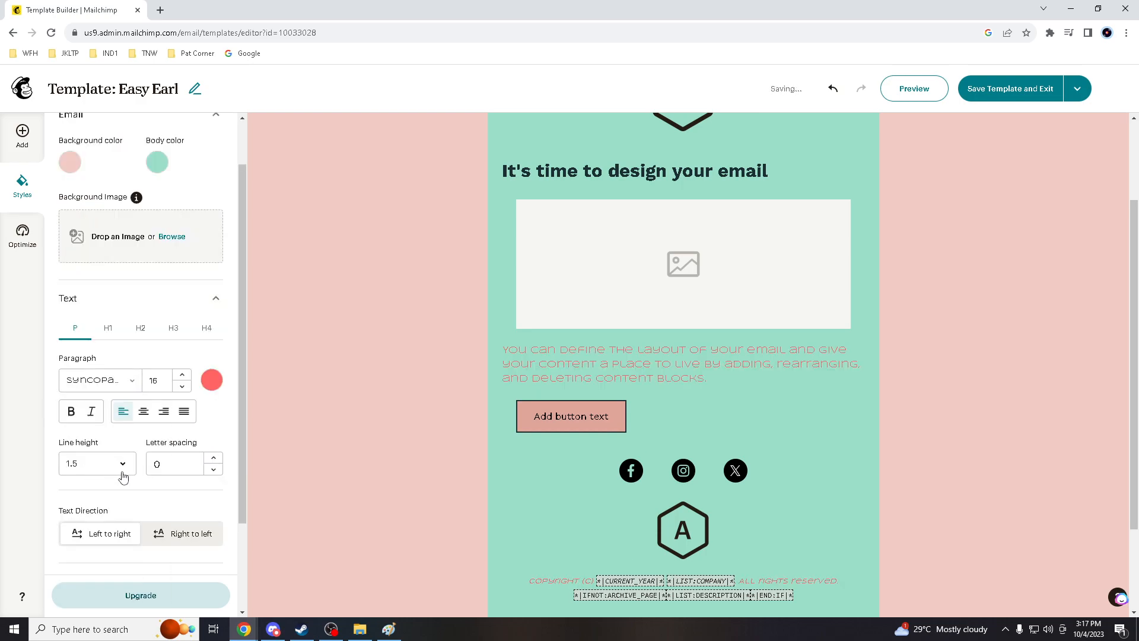
{"action": "scroll", "coordinate": [118, 541], "scroll_direction": "down", "scroll_amount": 2}
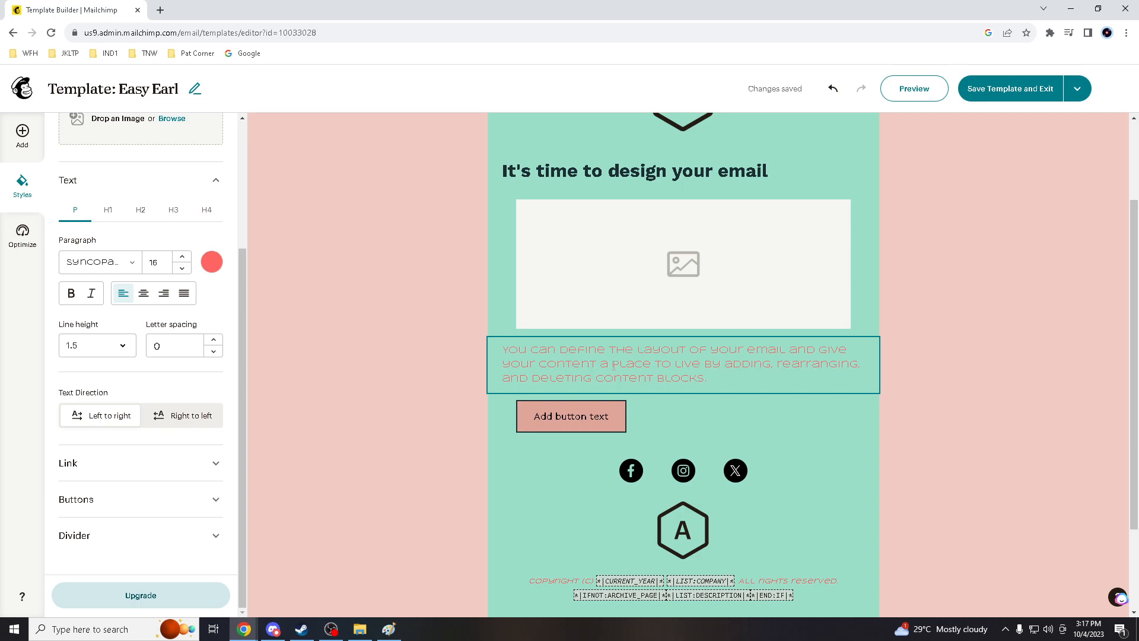
{"action": "scroll", "coordinate": [614, 367], "scroll_direction": "down", "scroll_amount": 2}
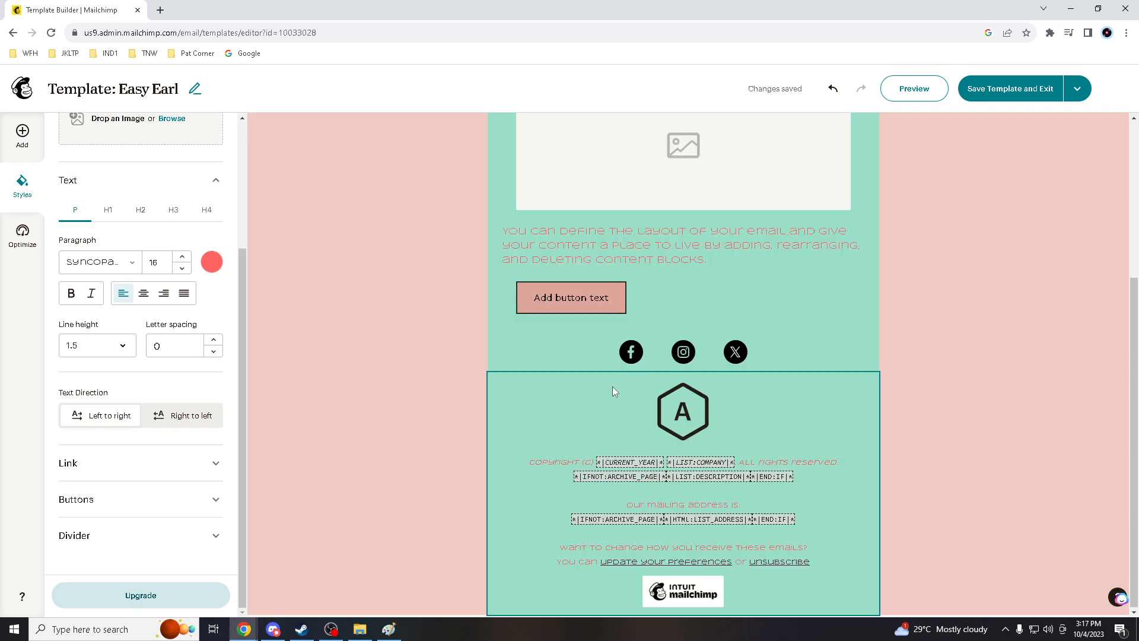